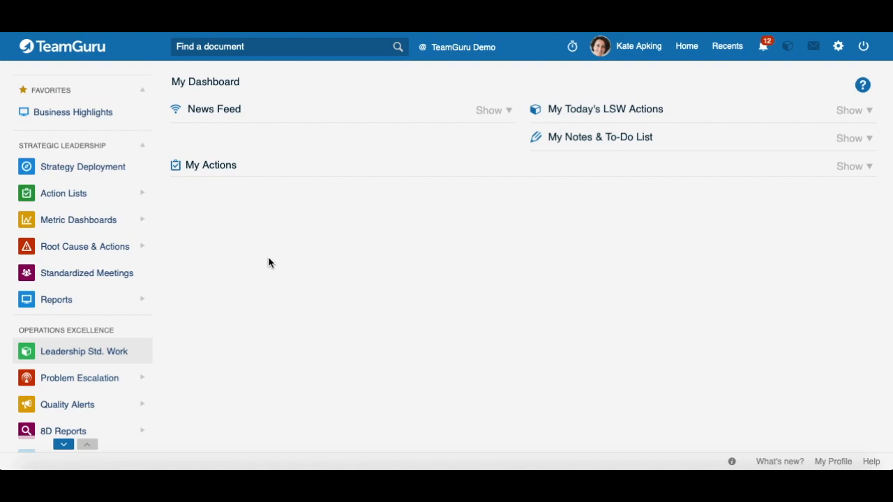
Open the TGCA Weekly Site metrics dashboard from the list of metric dashboards.
click(141, 222)
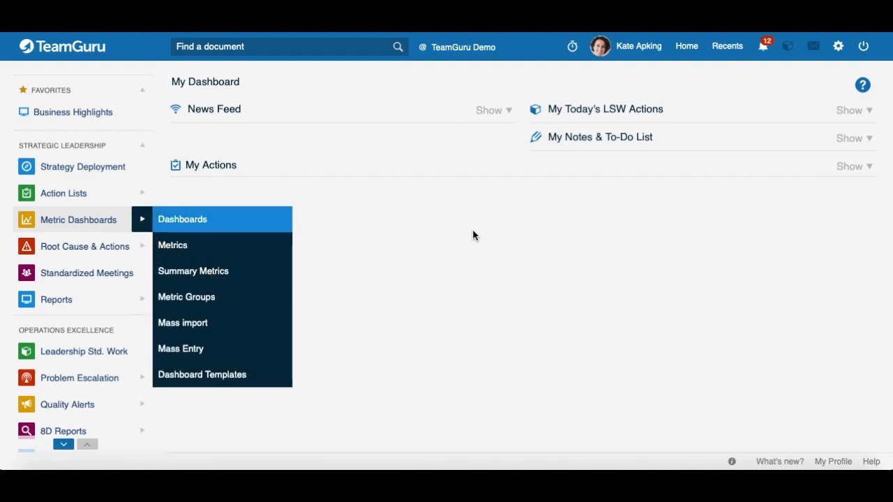
scroll(330, 253, down, 8)
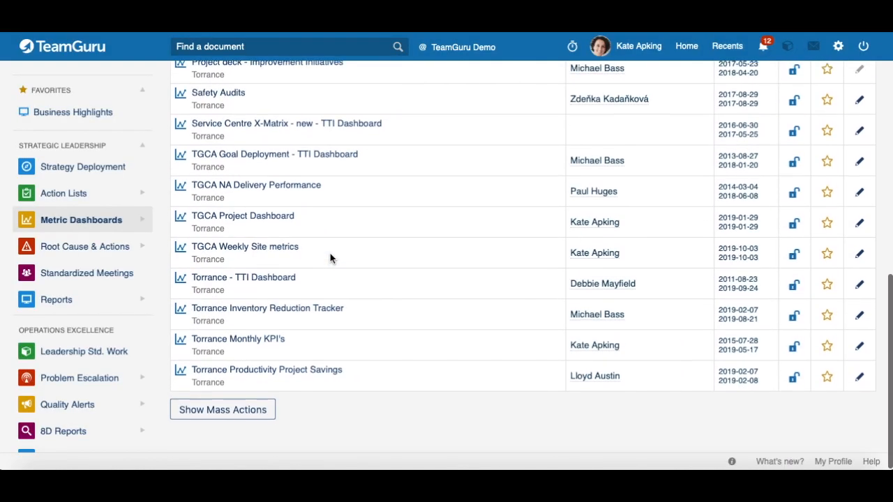
click(270, 273)
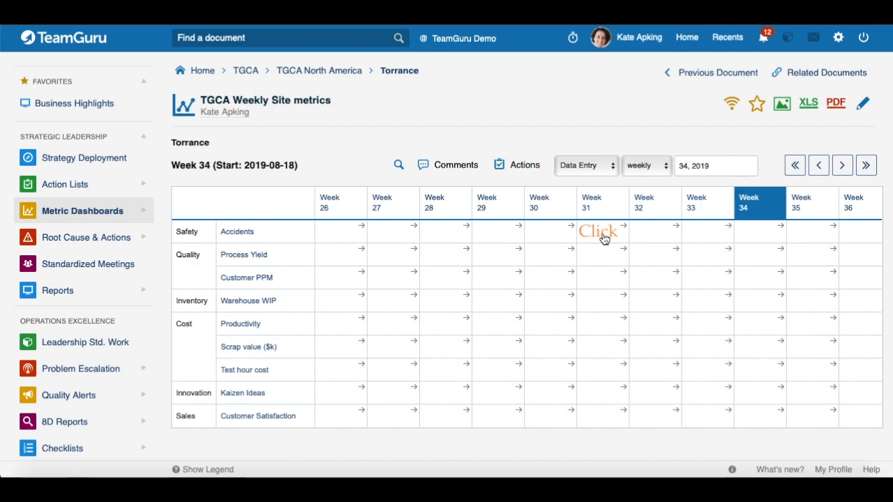
click(612, 170)
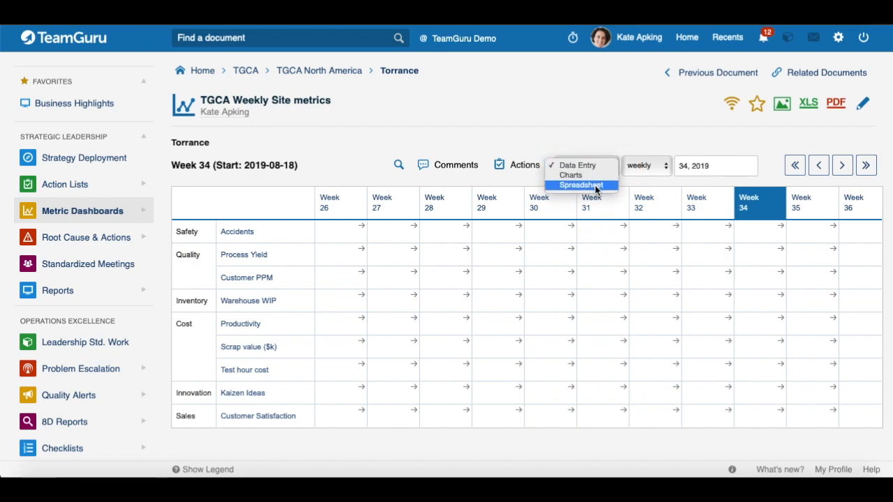
click(641, 187)
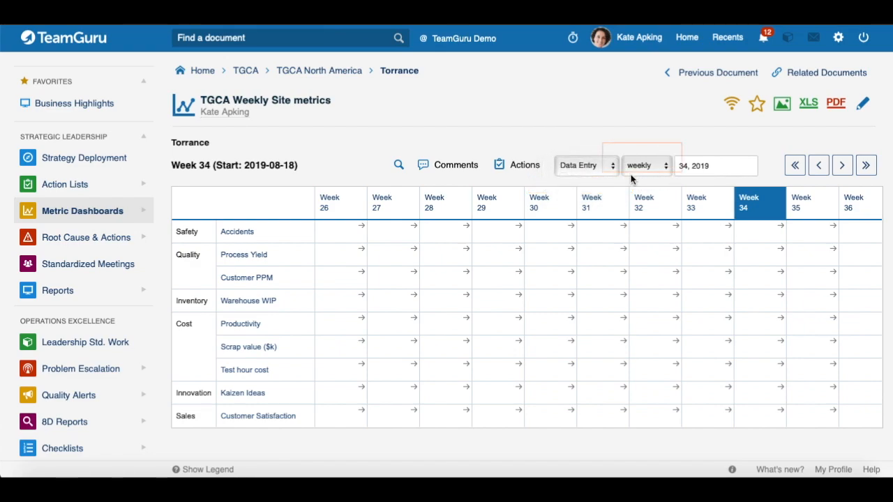
click(665, 169)
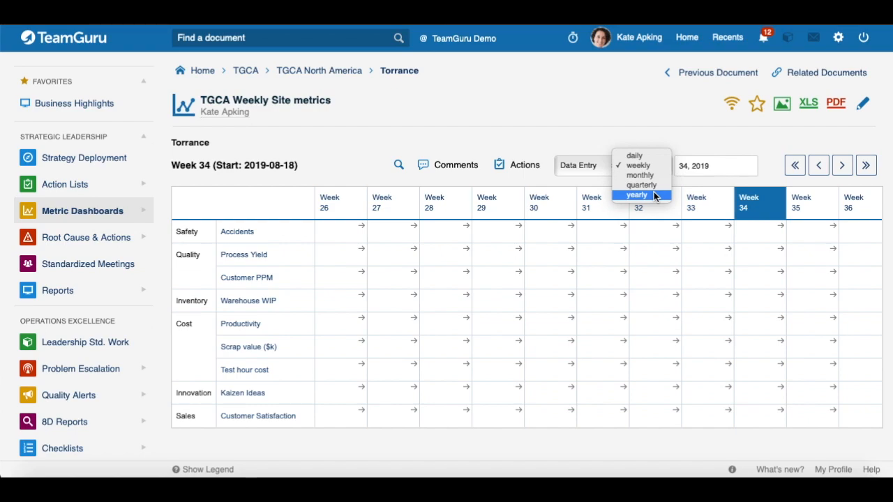
click(696, 178)
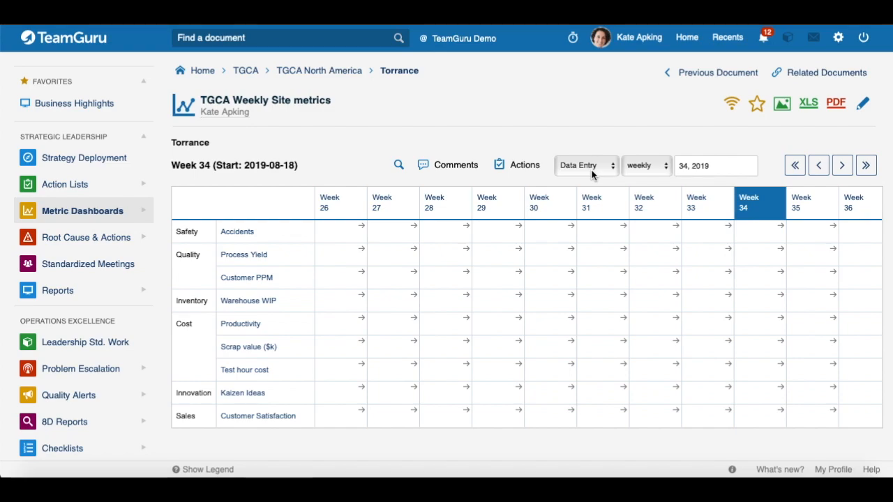
Record a Week 34 actual value of 10% with the comment "Testing" for Process Yield, save it, and view the saved comment.
click(744, 261)
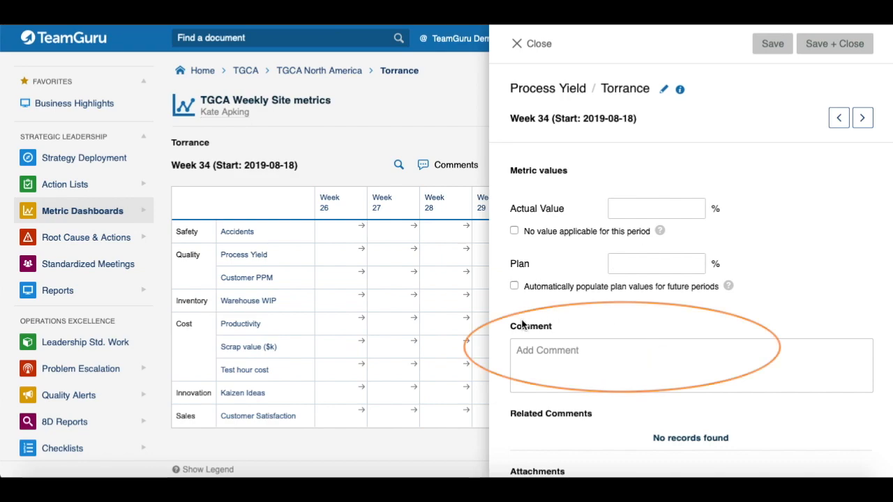
scroll(614, 317, down, 5)
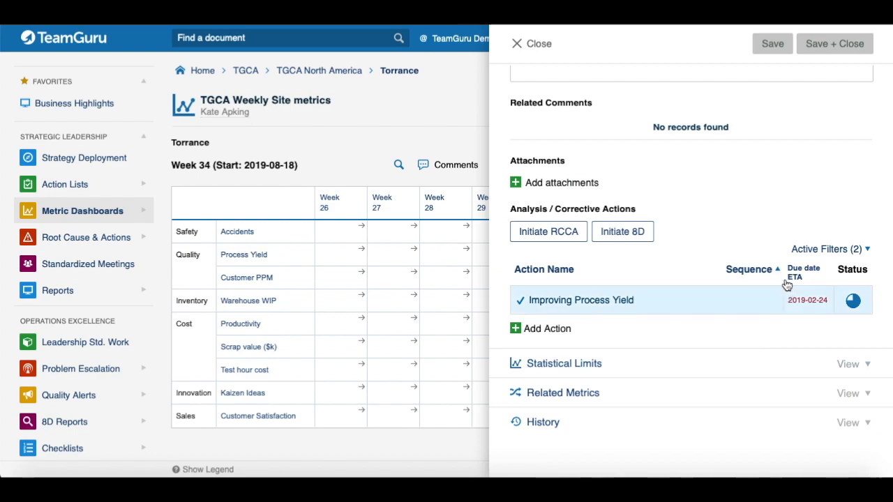
scroll(684, 191, up, 2)
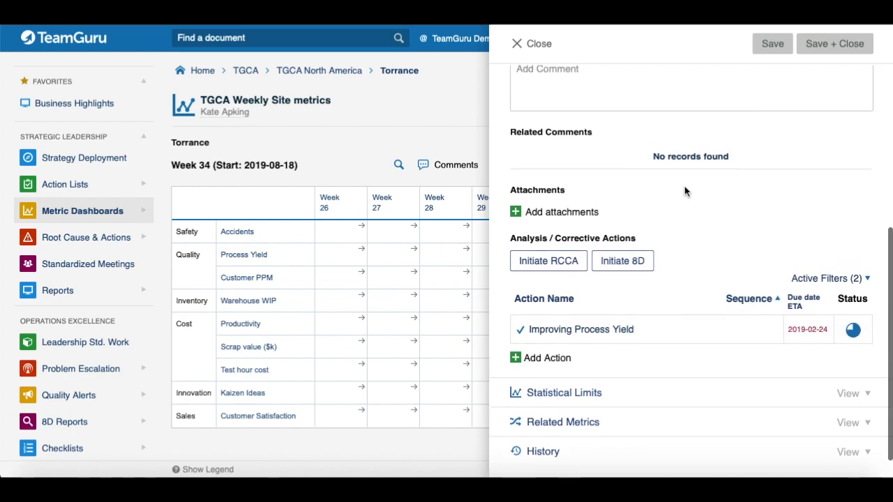
scroll(685, 191, up, 5)
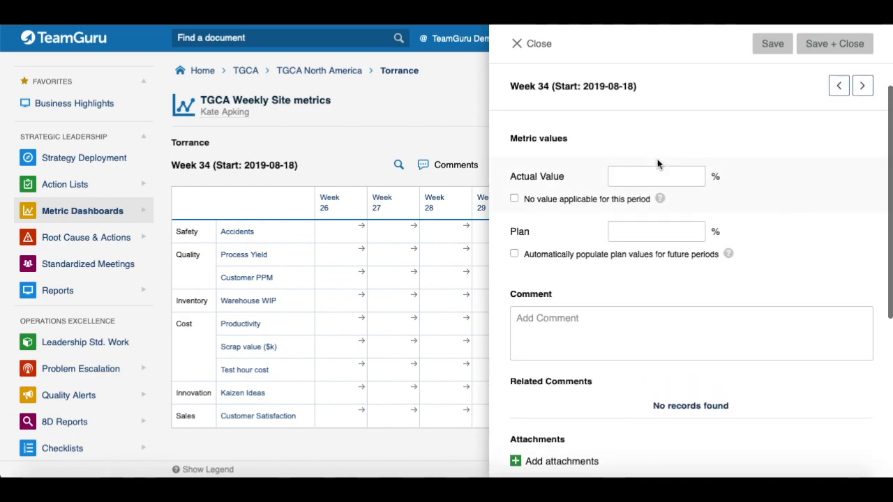
click(624, 176)
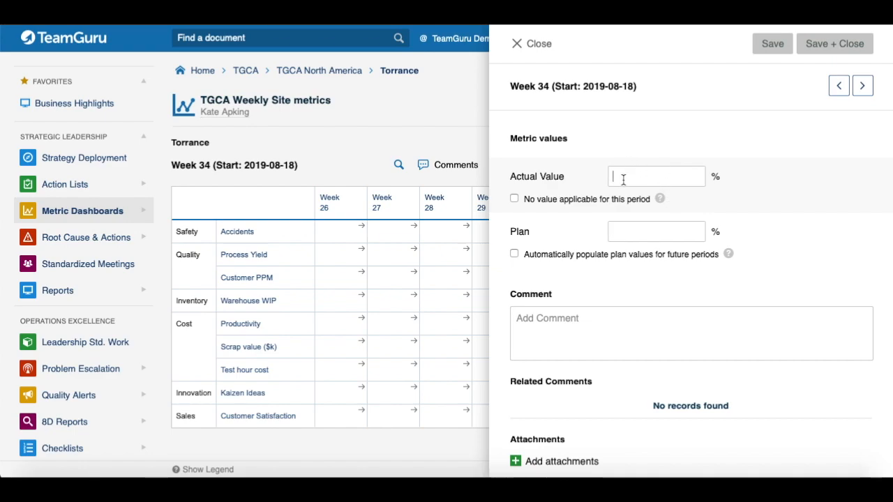
text(10)
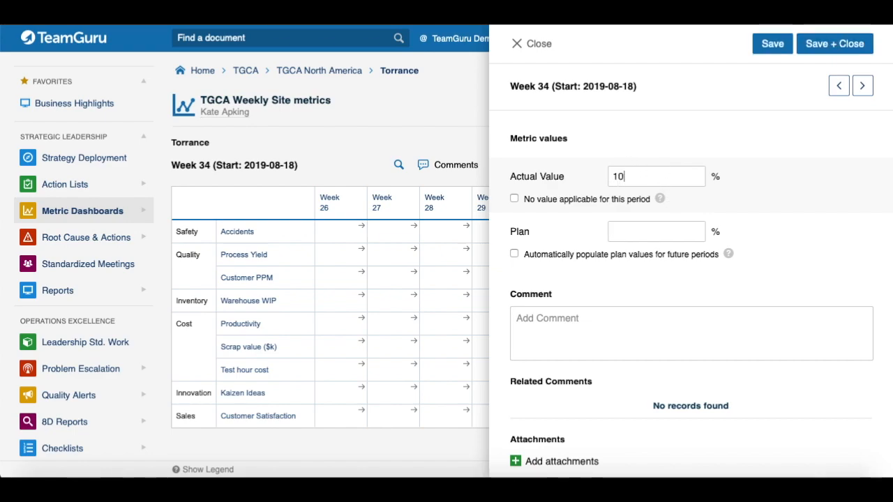
click(577, 315)
text(Testing)
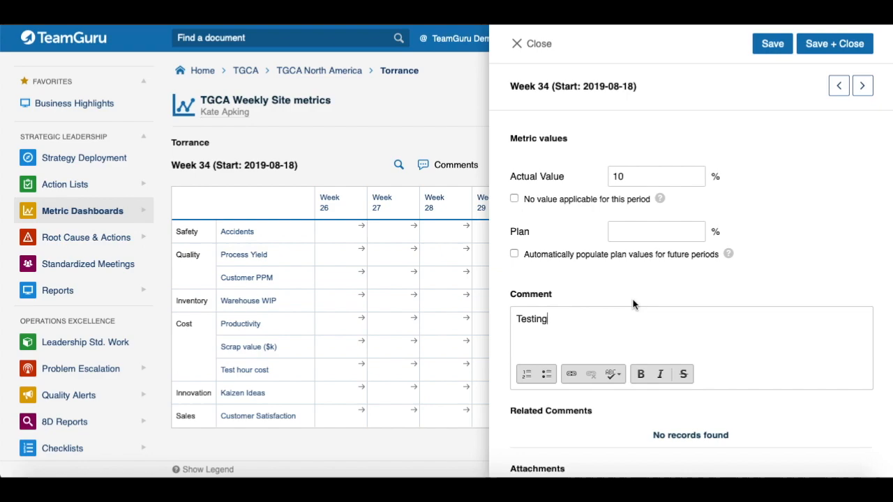
click(817, 46)
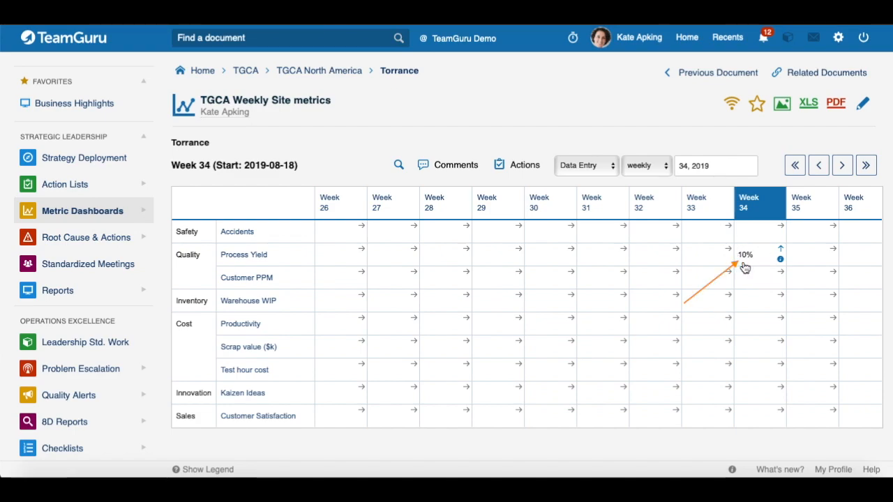
click(781, 261)
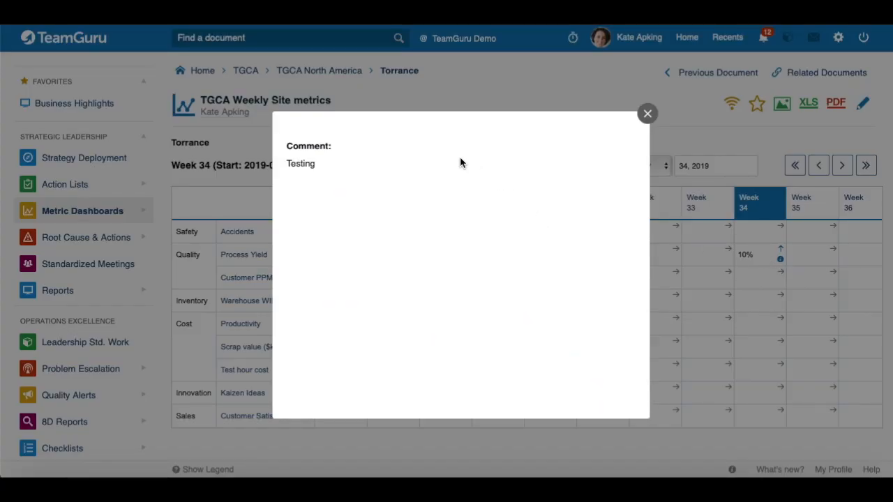
click(647, 115)
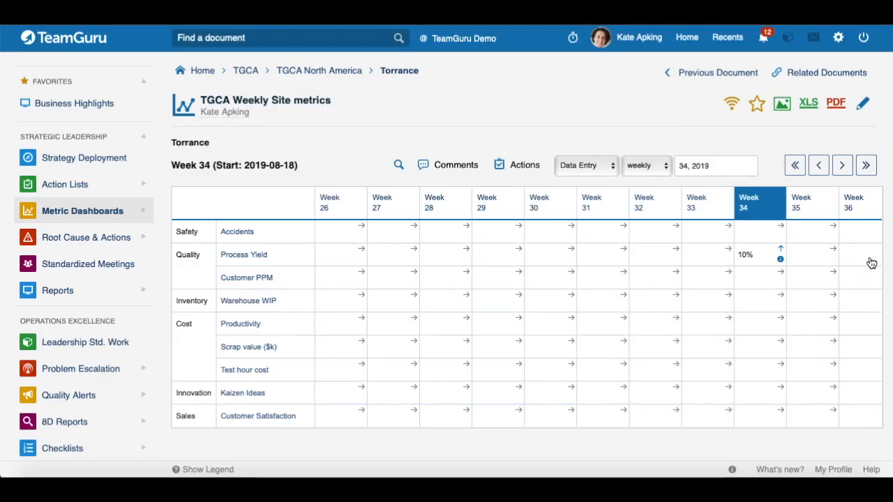
In the Spreadsheet view, enter Customer PPM actual values of 12, 20 and 30 for Weeks 26, 27 and 28, and save them.
click(612, 170)
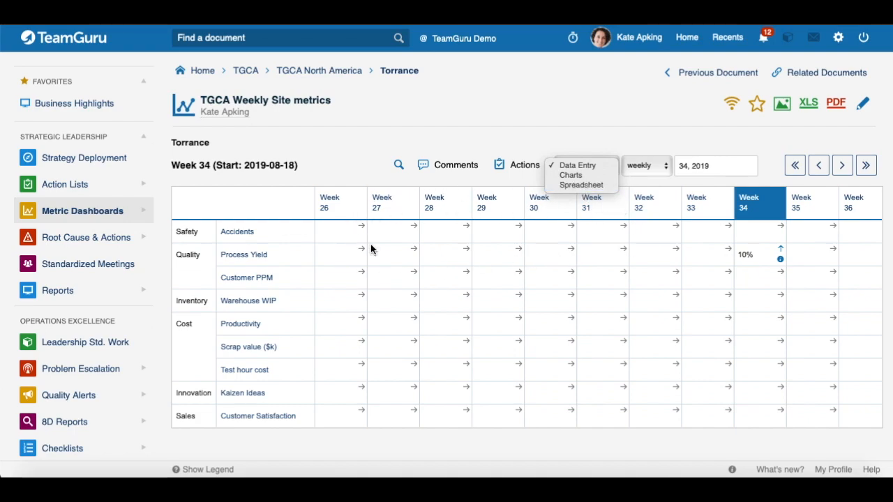
click(591, 186)
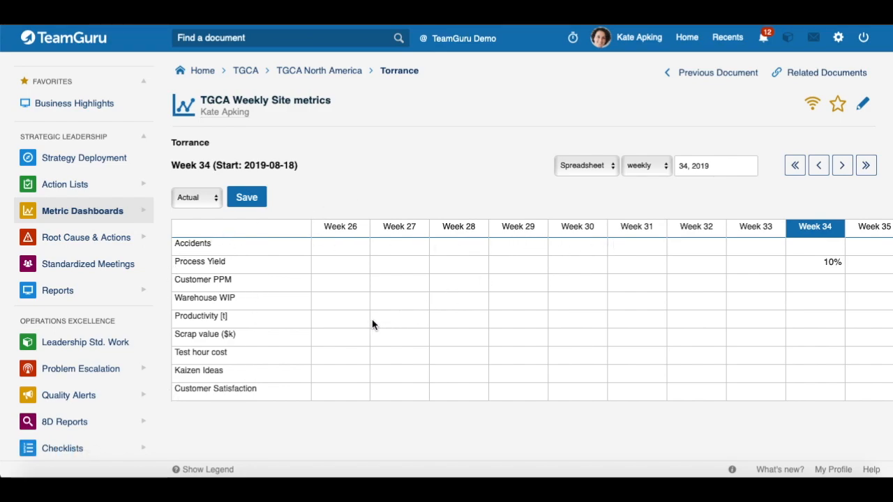
text(12)
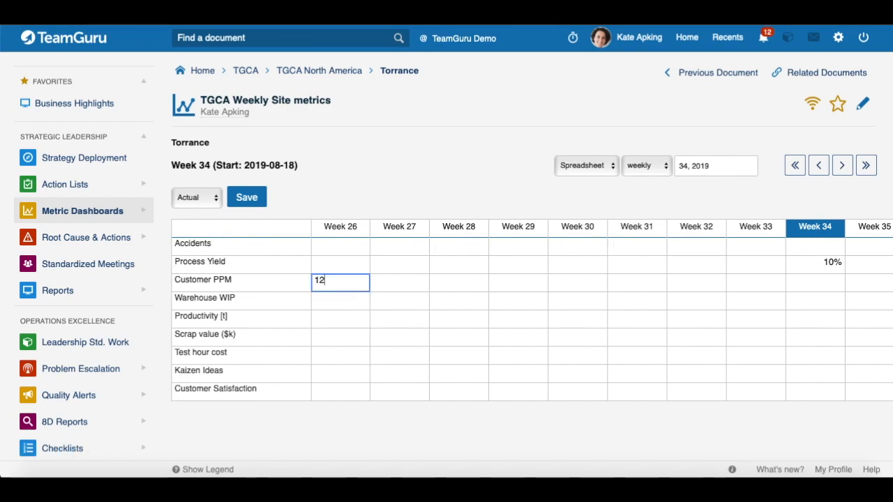
key(Tab)
text(2)
key(Tab)
text(3)
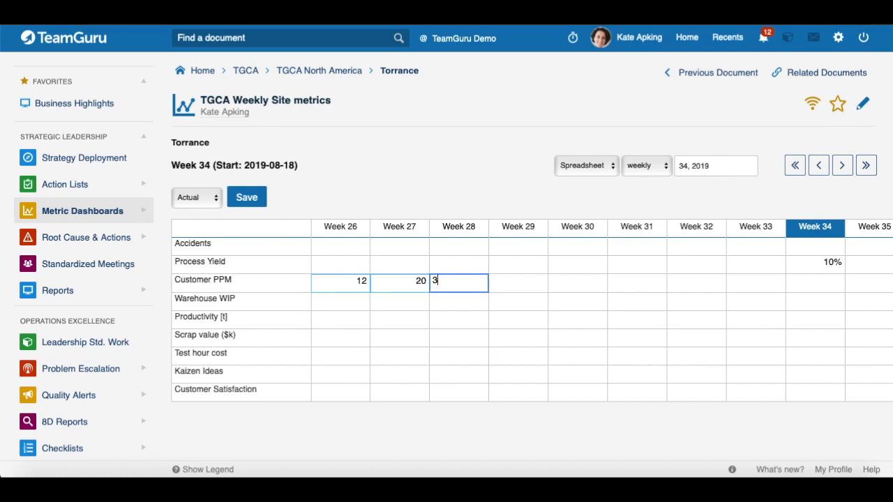
click(444, 202)
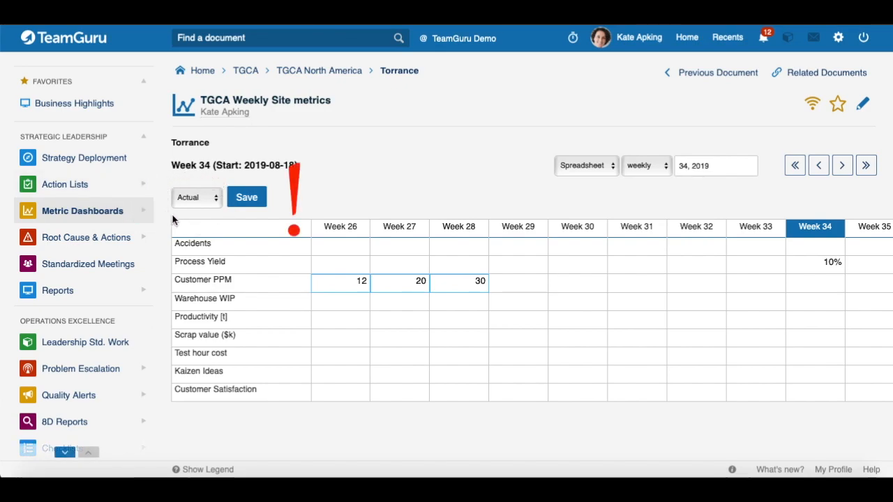
click(217, 201)
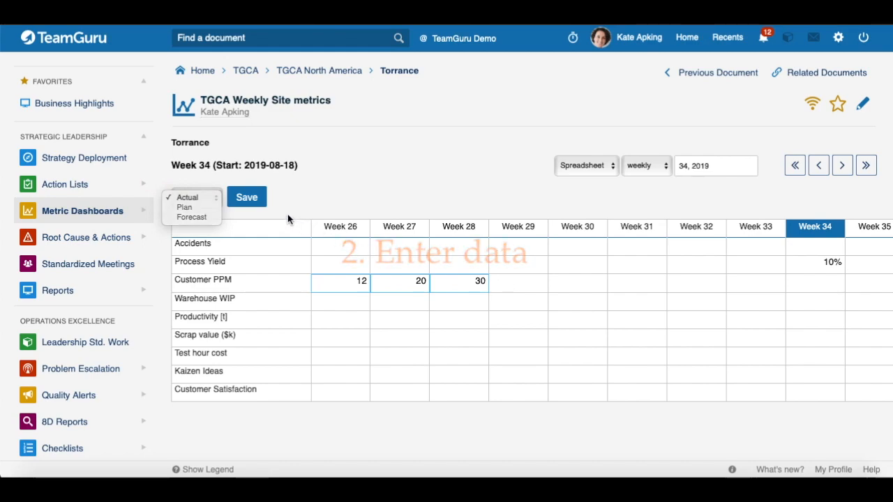
click(246, 206)
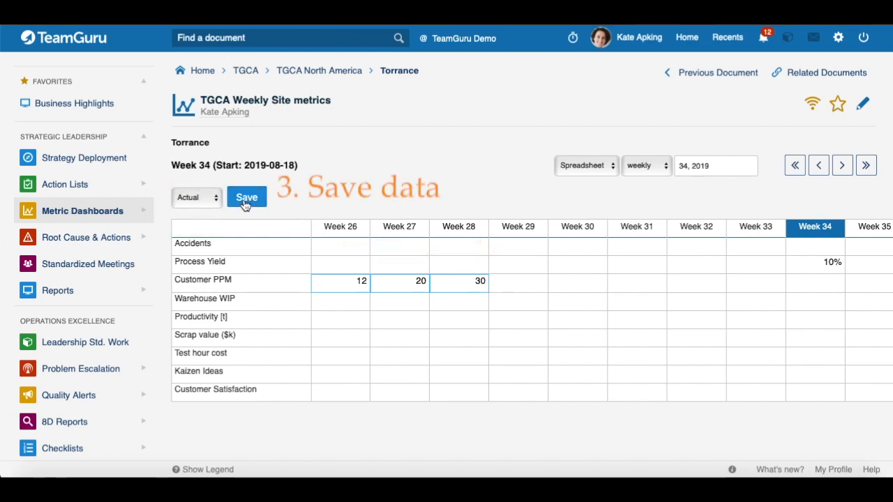
click(246, 200)
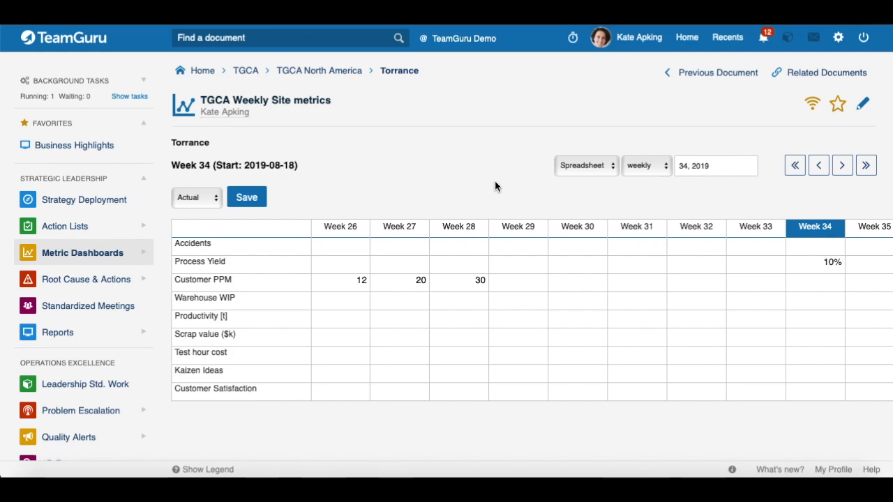
Switch the dashboard back to the Data Entry view.
click(612, 167)
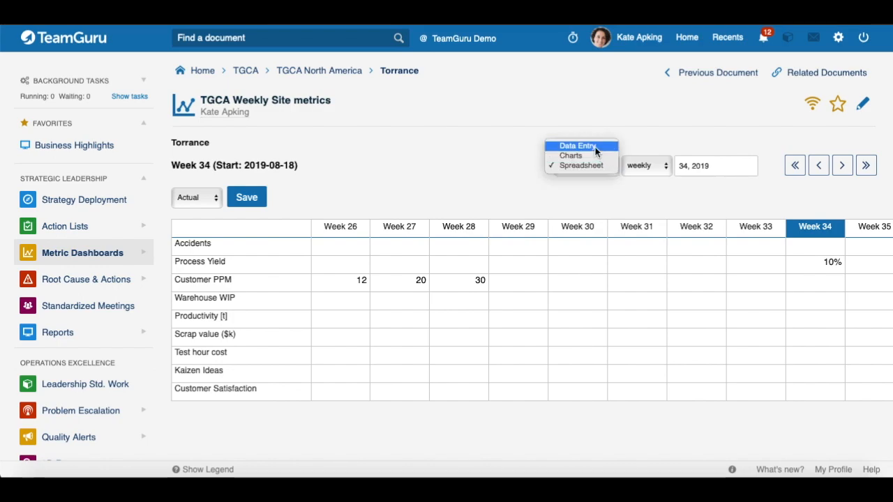
click(592, 148)
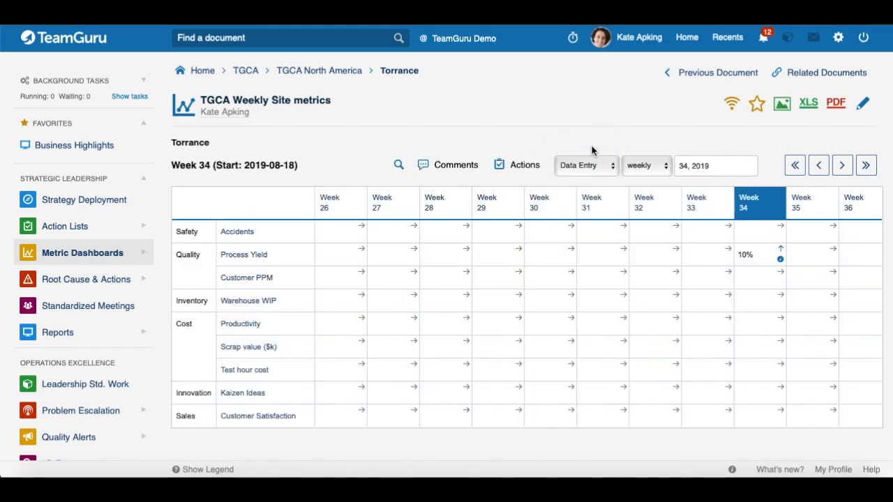